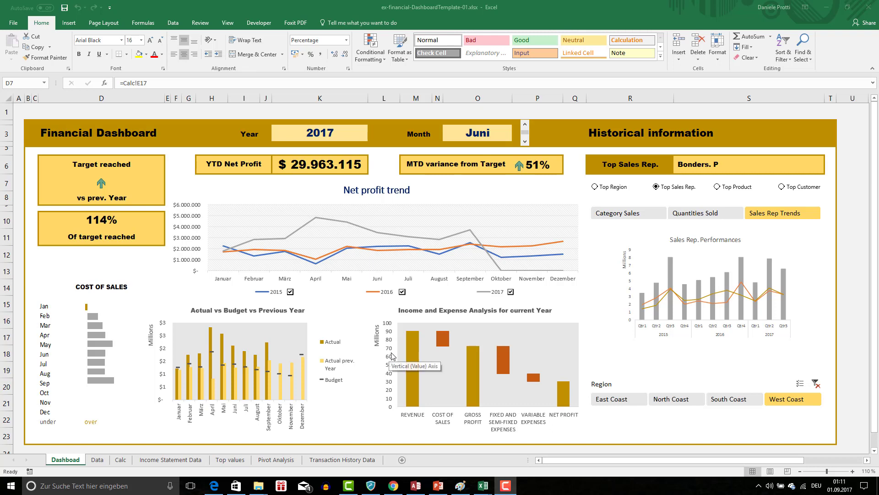
Hide the 2017 profit trend line, show the top customer, and step the month to August.
left_click(403, 293)
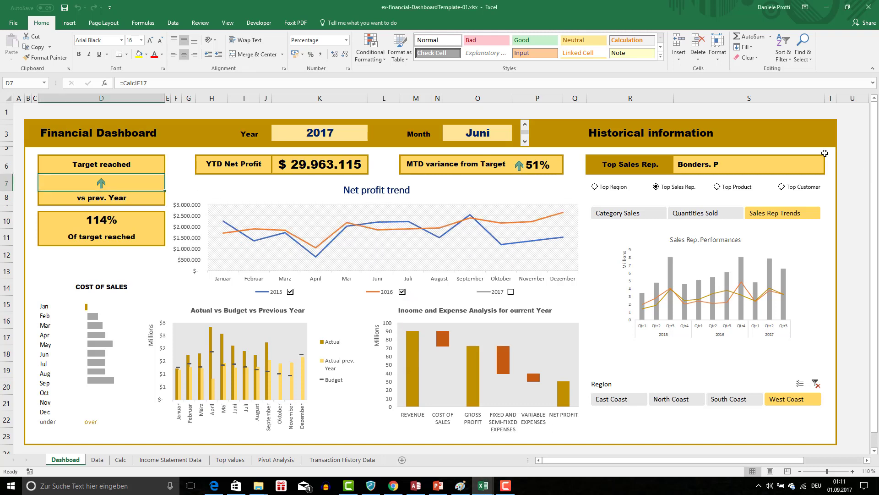
left_click(728, 188)
left_click(787, 188)
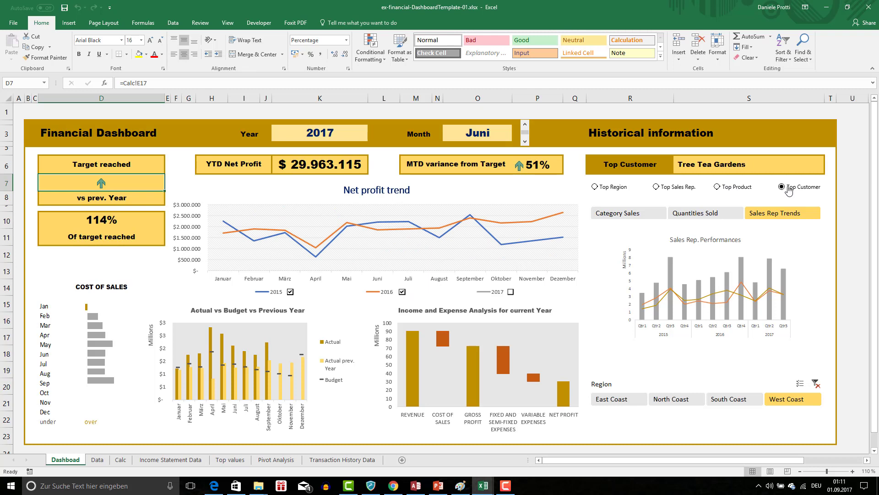
left_click(525, 141)
left_click(525, 141)
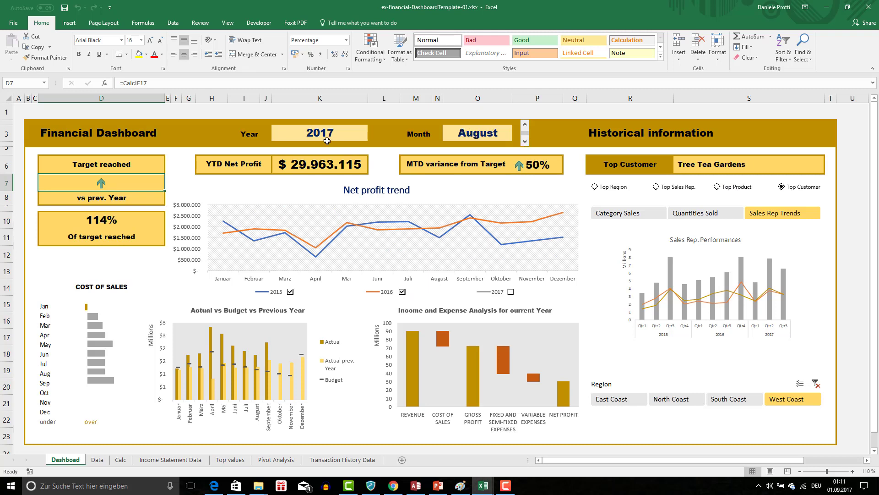
Set the dashboard year to 2016, briefly trying 2015, then inspect the target arrow formulas.
left_click(320, 138)
left_click(373, 137)
left_click(320, 151)
left_click(372, 136)
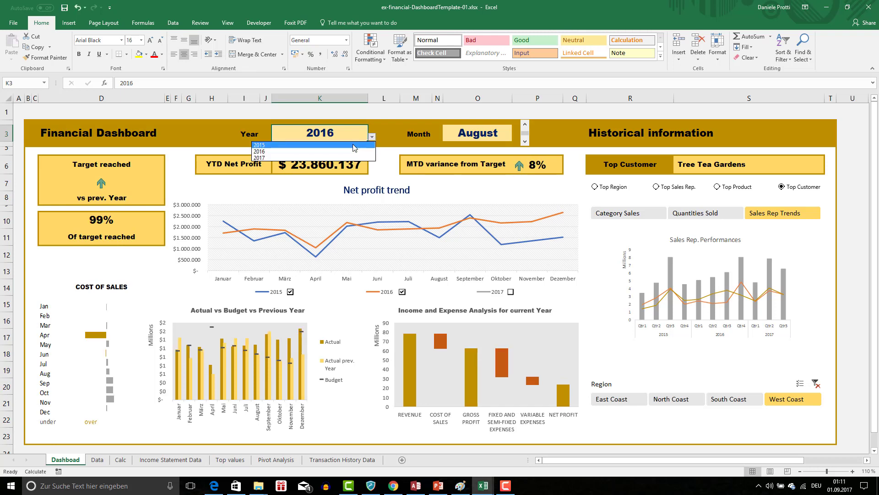
left_click(354, 146)
left_click(372, 136)
left_click(320, 151)
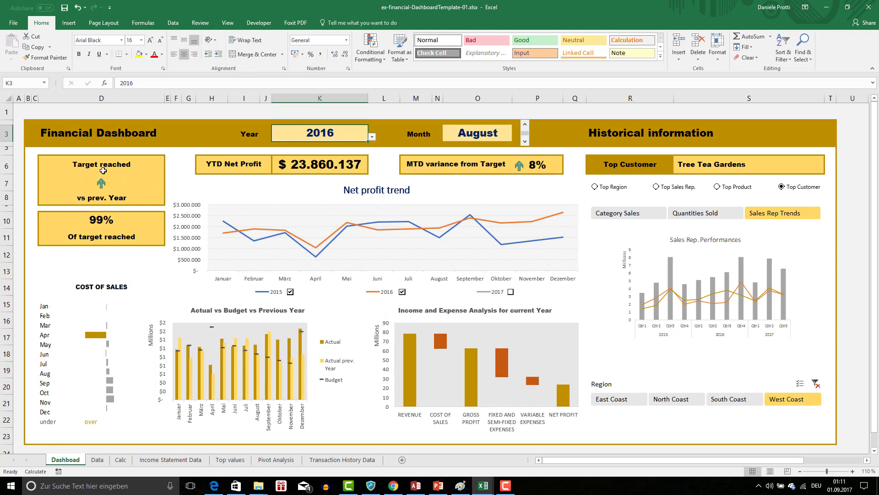
left_click(106, 178)
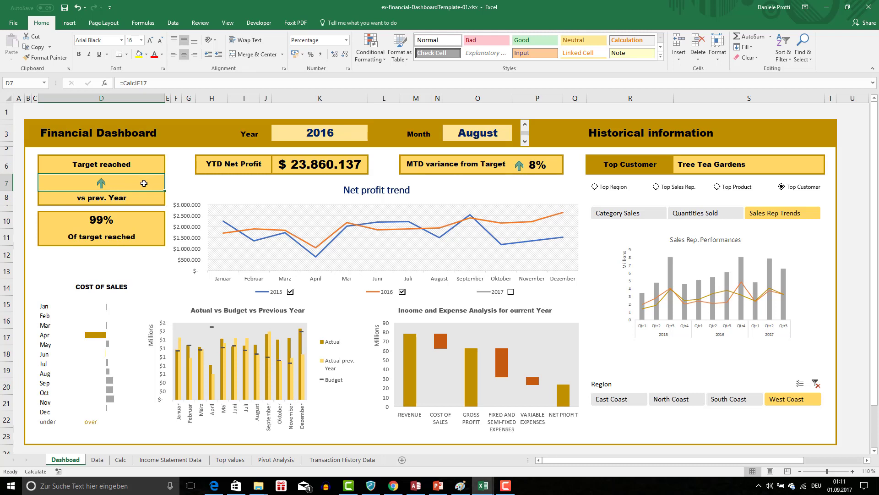
left_click(147, 198)
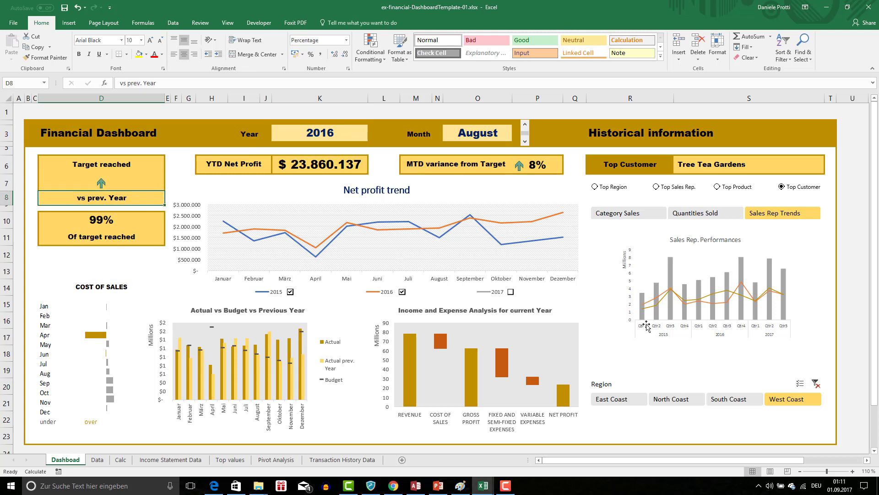
Filter the Sales Rep. Performances chart by North, South, and finally East Coast regions.
left_click(725, 398)
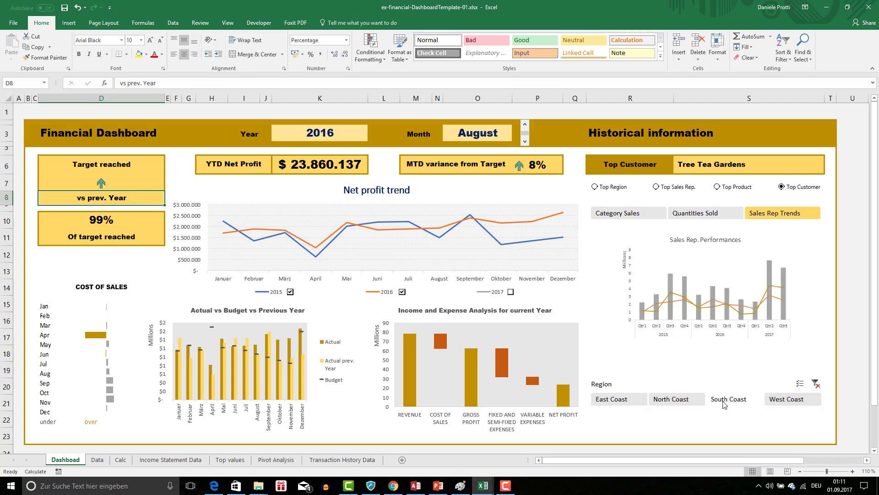
left_click(682, 315)
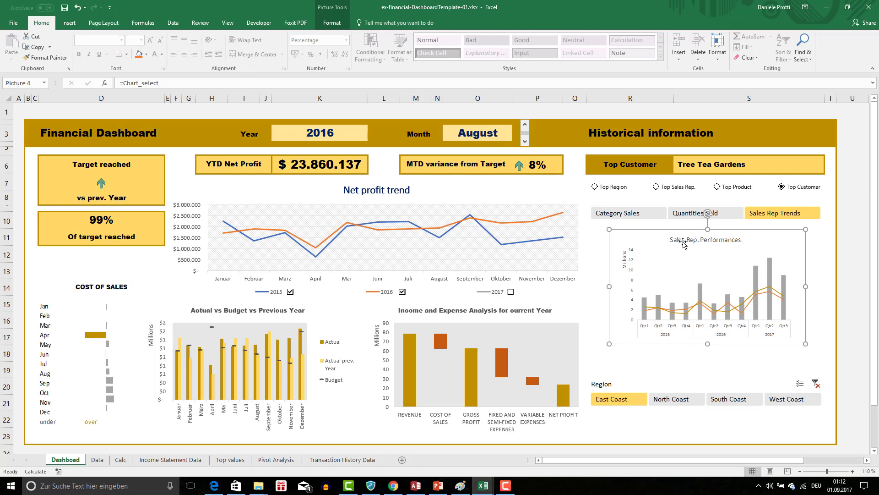
left_click(674, 398)
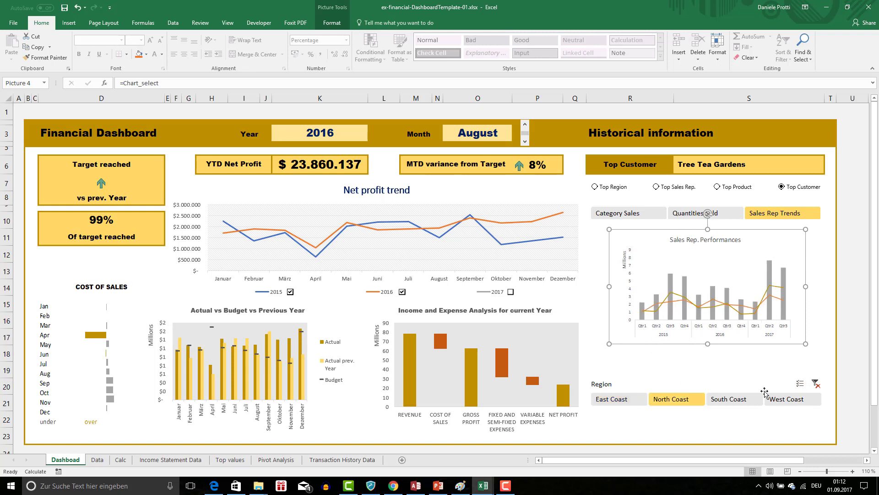
left_click(728, 398)
left_click(629, 401)
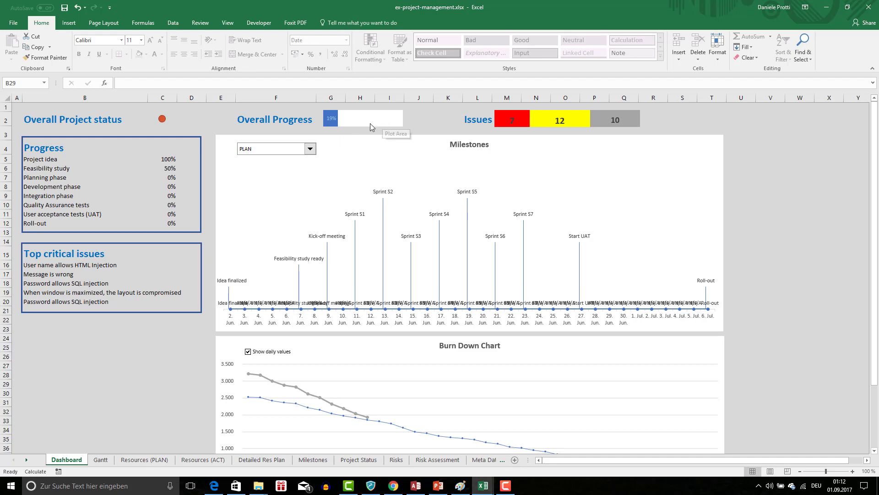
Switch the Milestones view between ACT and PLAN, ending on PLAN.
left_click(310, 149)
left_click(303, 164)
left_click(310, 148)
left_click(311, 158)
left_click(310, 149)
left_click(310, 149)
left_click(310, 149)
left_click(308, 164)
left_click(310, 149)
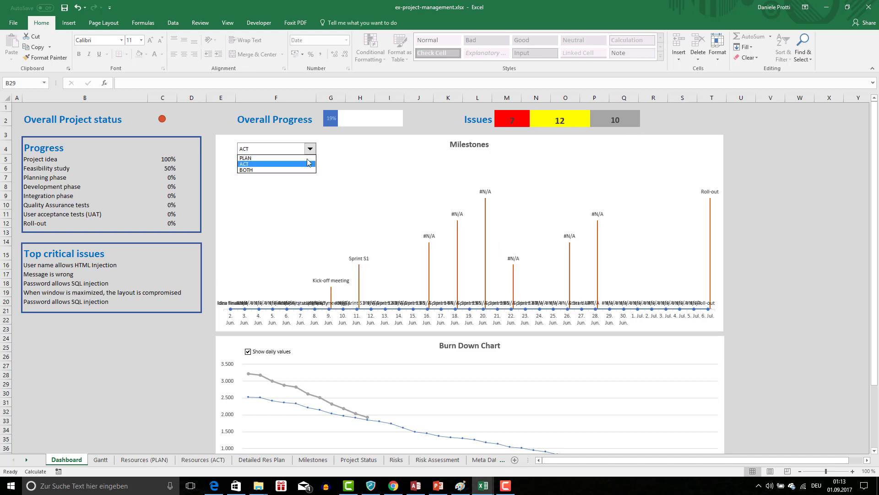
left_click(307, 158)
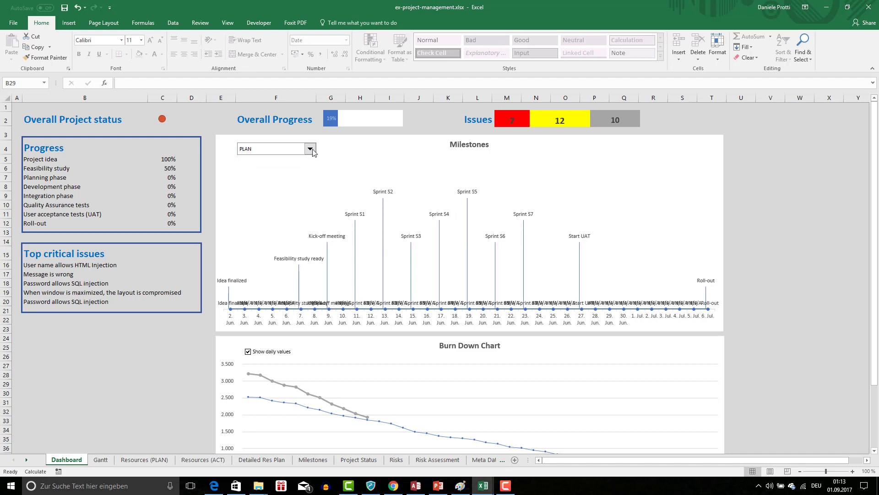
Toggle Show daily values on the Burn Down Chart and scroll down to view it.
left_click(280, 352)
left_click(280, 353)
scroll(280, 354, "down", 3)
left_click(264, 268)
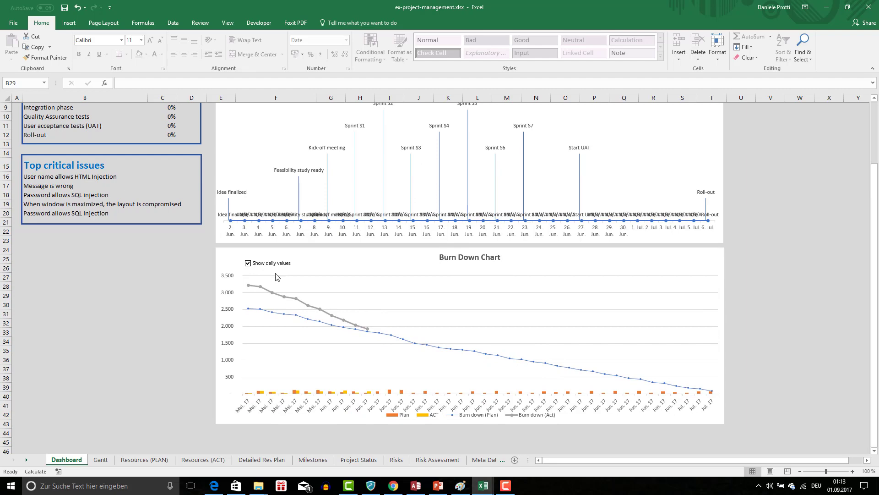
On the Gantt sheet, turn Show progress shading off and back on.
left_click(101, 459)
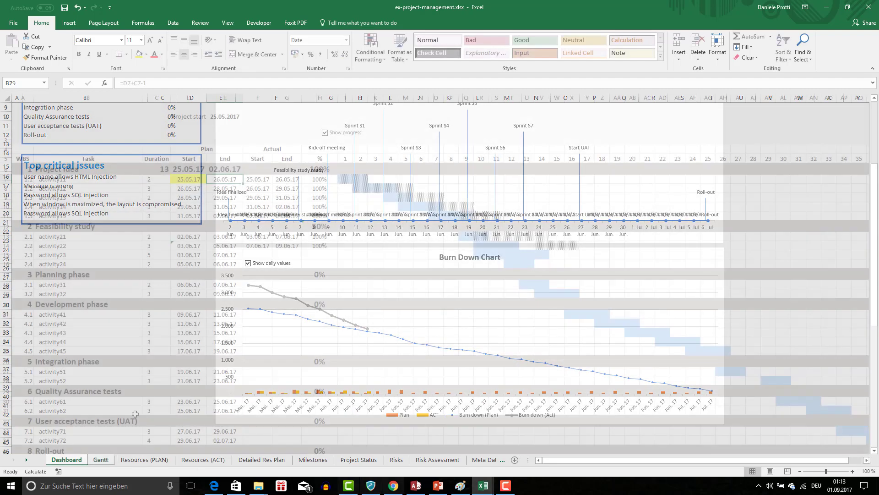
left_click(336, 133)
left_click(338, 135)
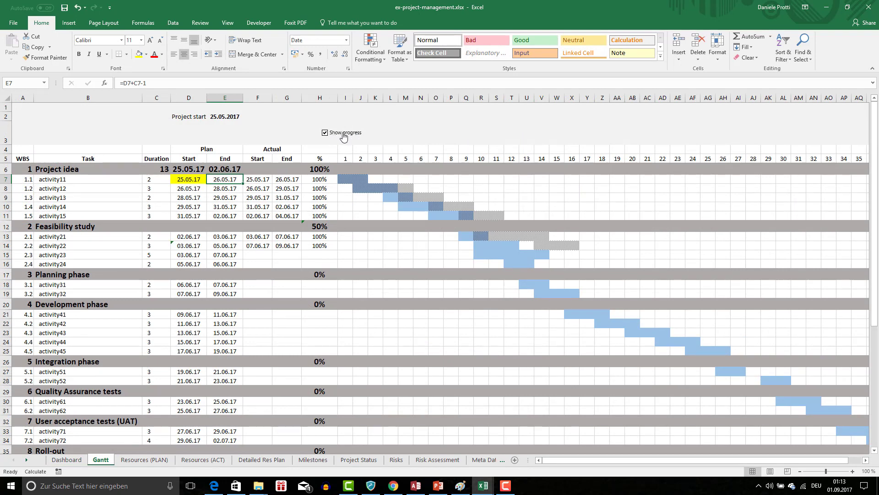
left_click(405, 188)
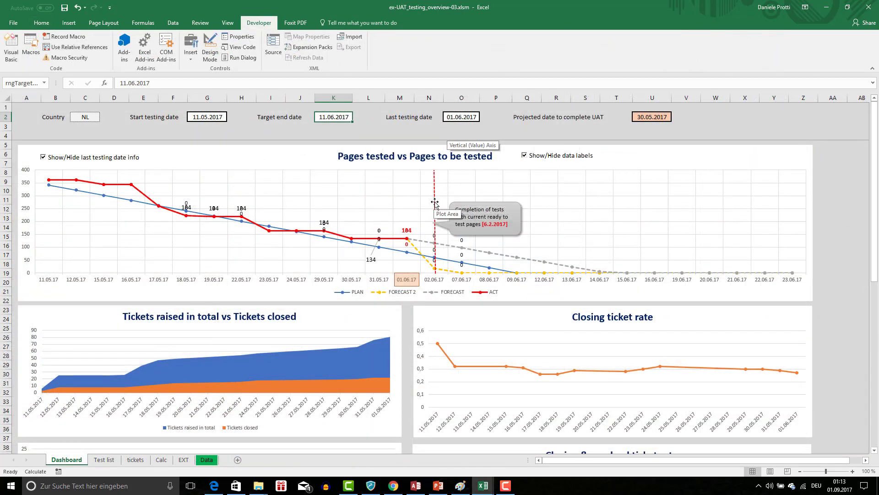
Review the country and testing date cells, then set the last testing date to 04.06.2017.
left_click(465, 117)
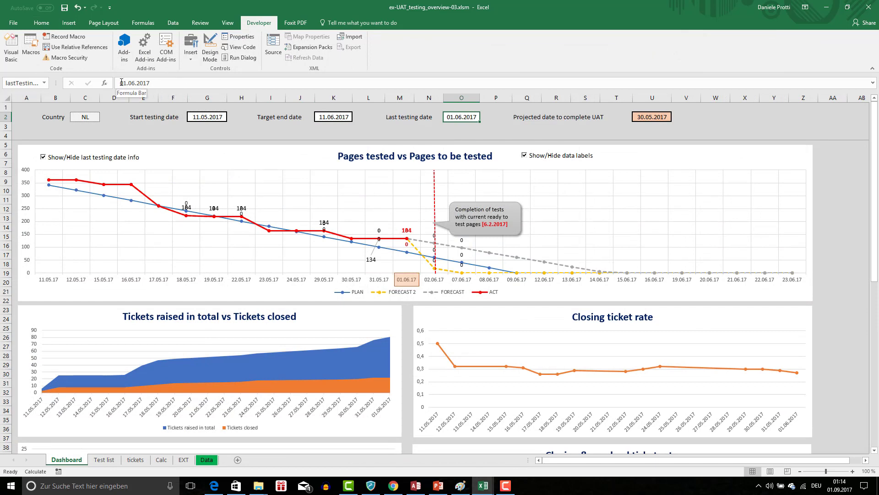
left_click(85, 117)
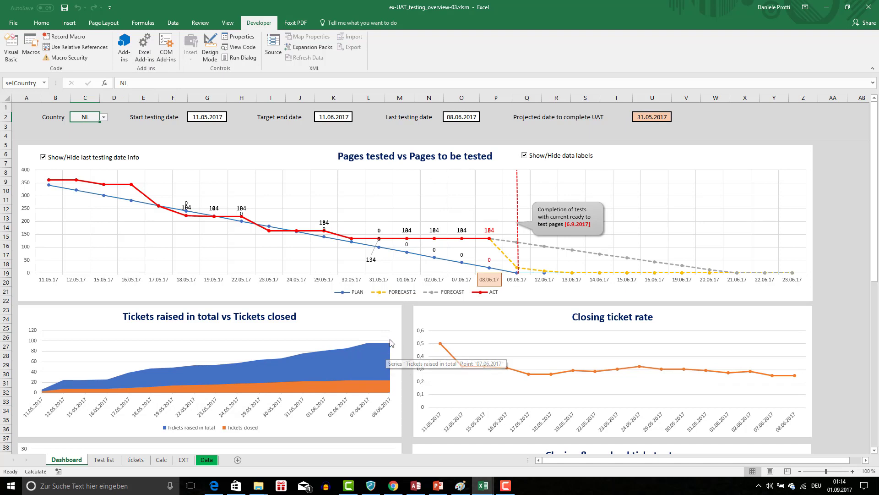
left_click(207, 116)
left_click(183, 83)
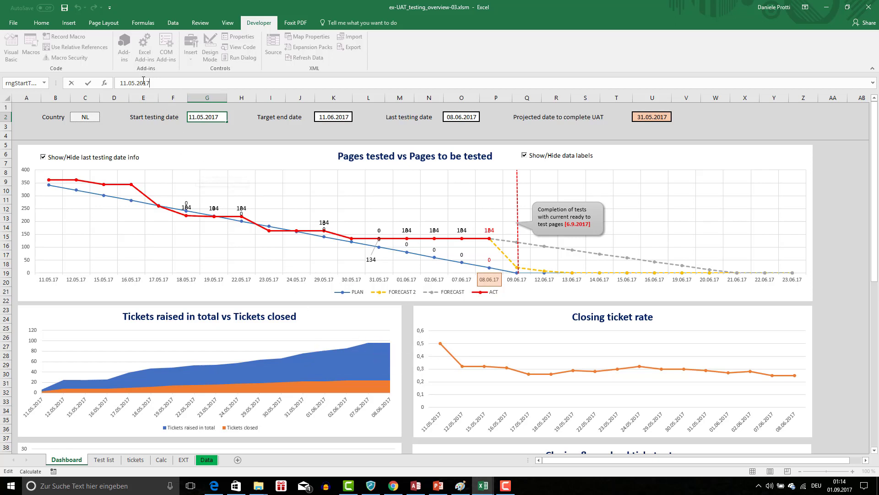
key("Return")
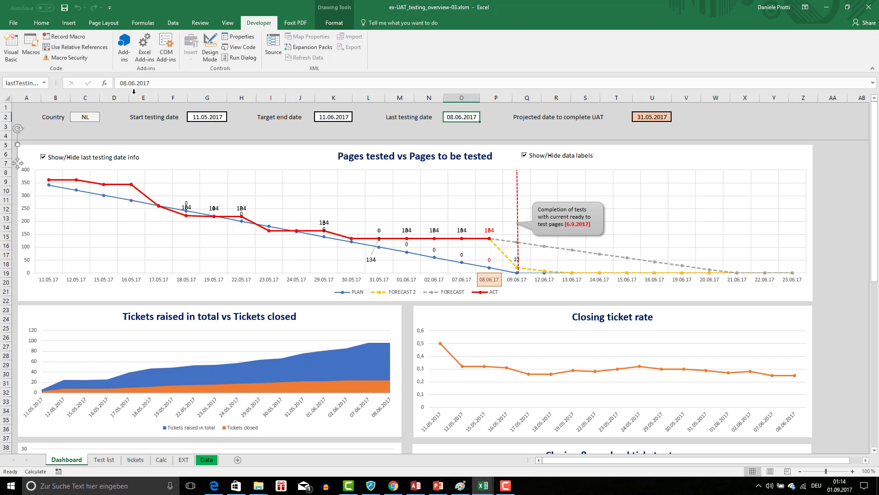
key("Delete")
type("4")
key("Return")
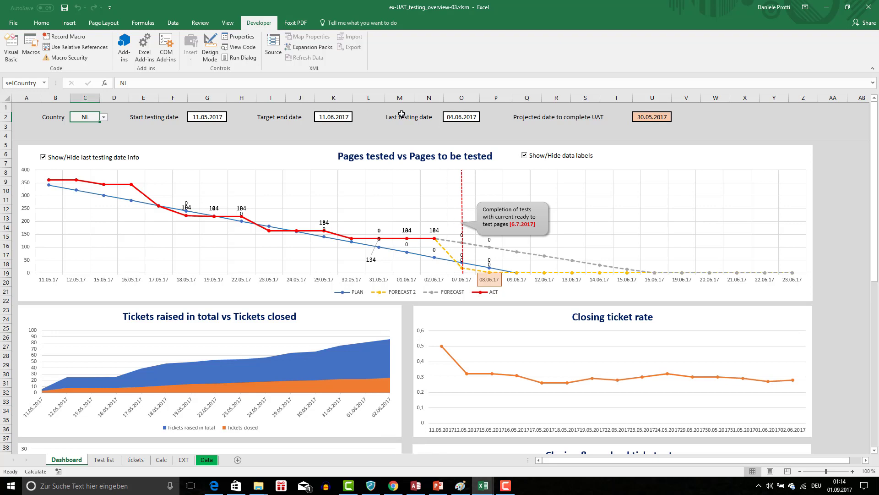
Change the last testing date in O2 to 01.06.2017.
left_click(461, 116)
left_click(116, 83)
key("Delete")
key("Delete")
type("01")
key("Return")
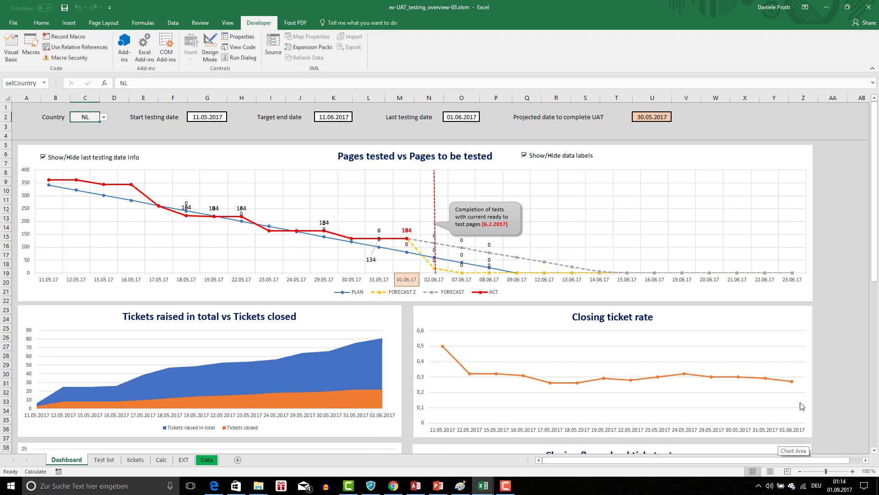
scroll(315, 467, "down", 5)
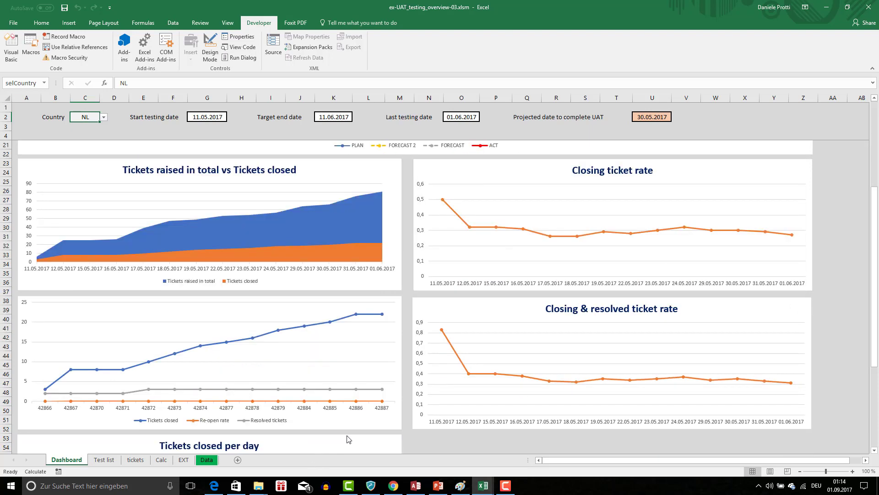
scroll(362, 267, "up", 1)
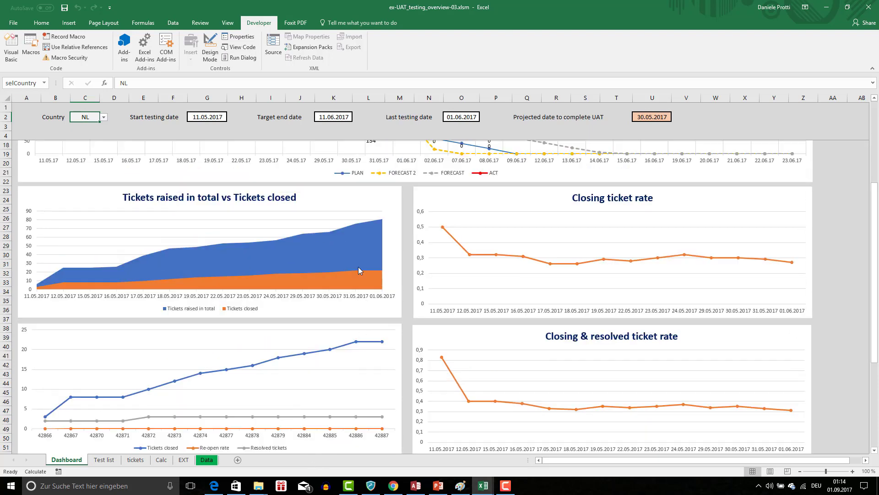
left_click(464, 118)
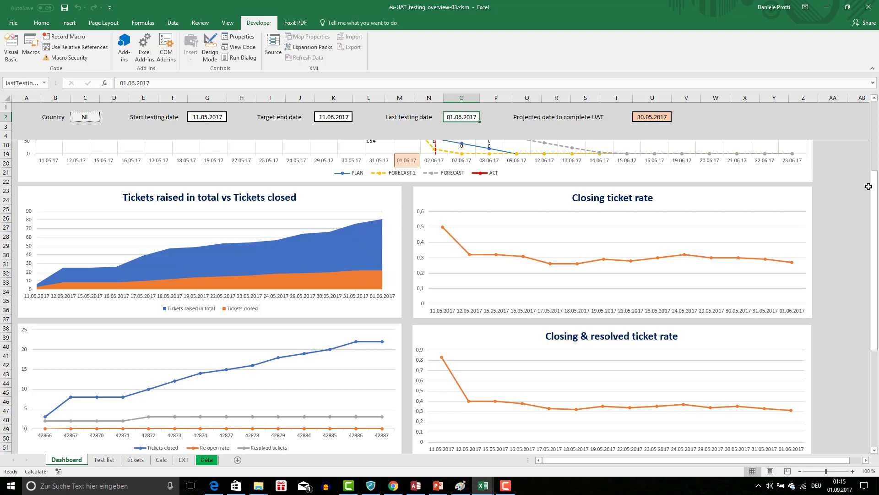
left_click_drag(872, 185, 873, 129)
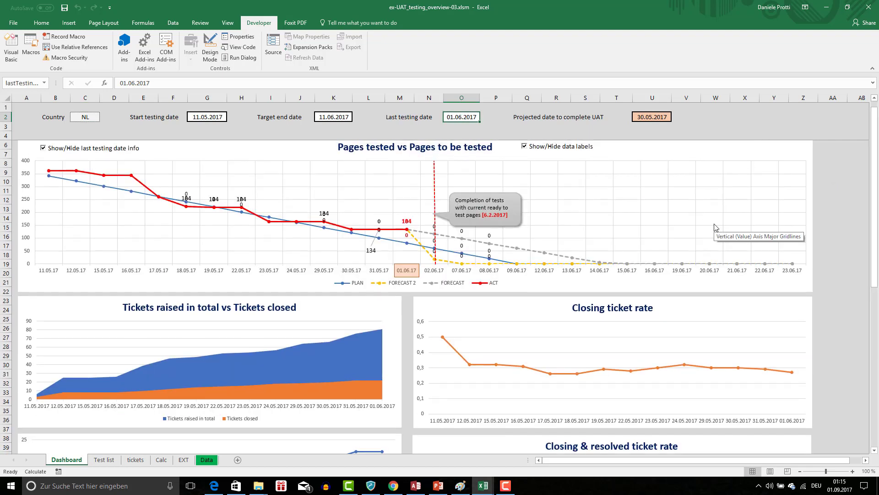